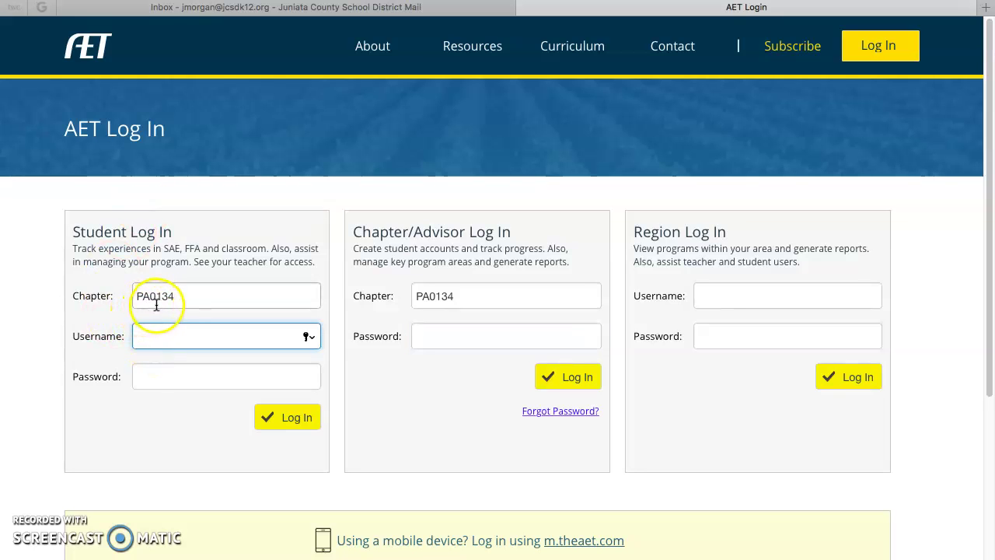
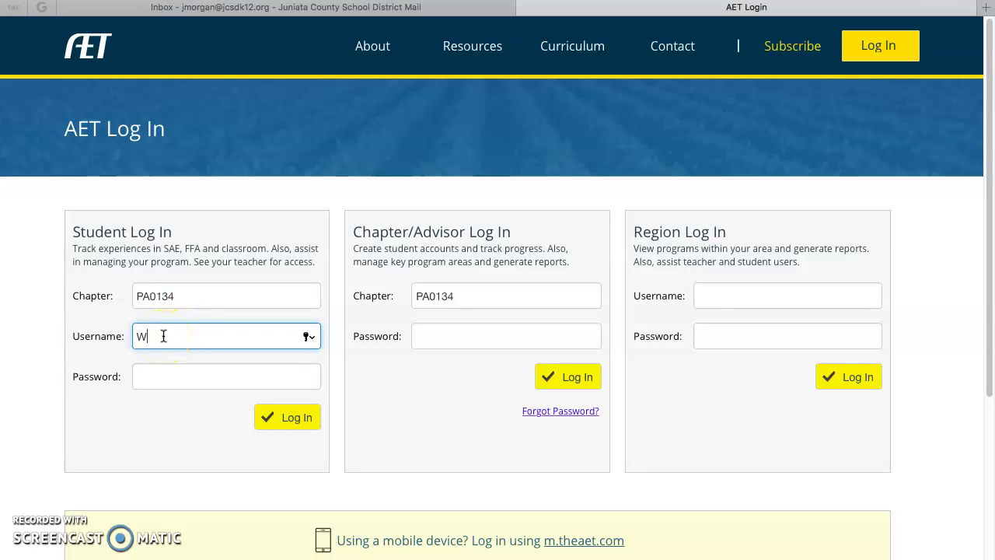
# Log in to the student account with its username and password, correcting mistyped passwords first.
pyautogui.press('Tab')
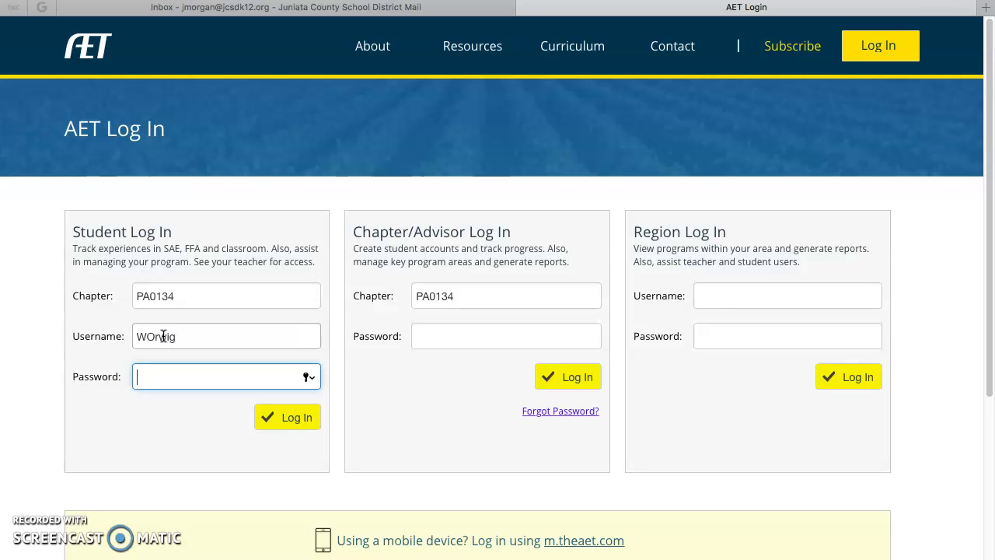
pyautogui.write('••••')
pyautogui.press('BackSpace')
pyautogui.press('BackSpace')
pyautogui.press('BackSpace')
pyautogui.press('BackSpace')
pyautogui.write('•••')
pyautogui.press('BackSpace')
pyautogui.press('BackSpace')
pyautogui.press('BackSpace')
pyautogui.write('••••••')
pyautogui.click(271, 424)
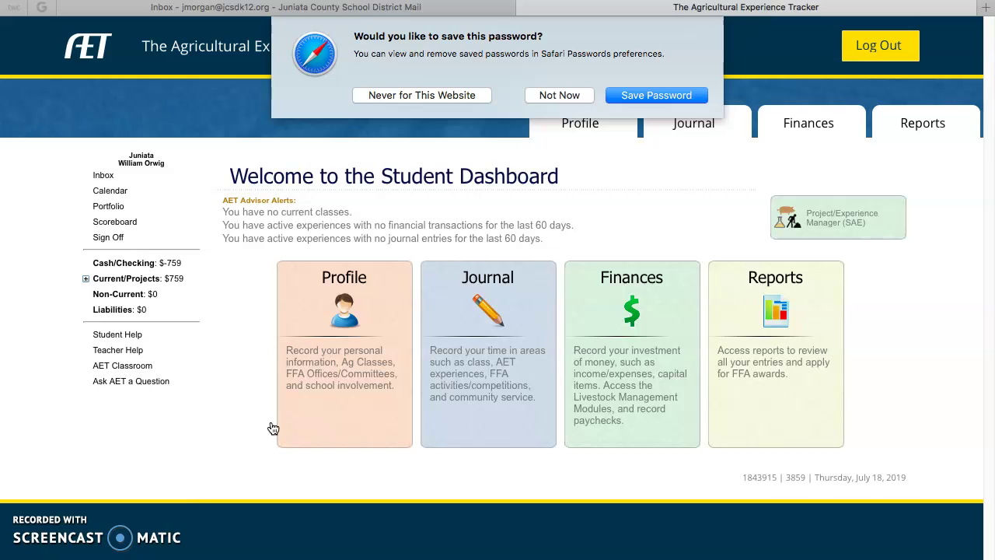
# Decline saving the password and start a new project in the Project/Experience Manager (SAE).
pyautogui.click(561, 95)
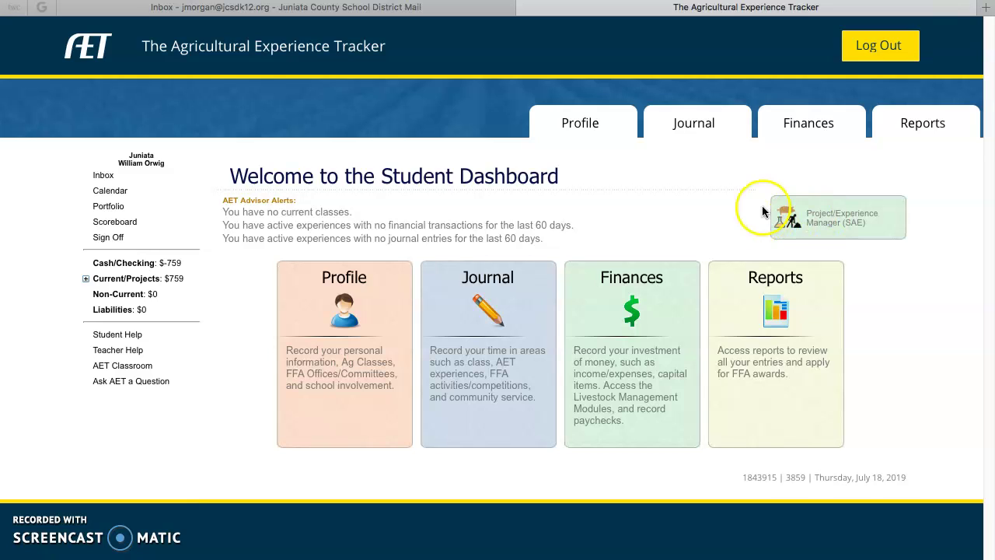
pyautogui.click(827, 227)
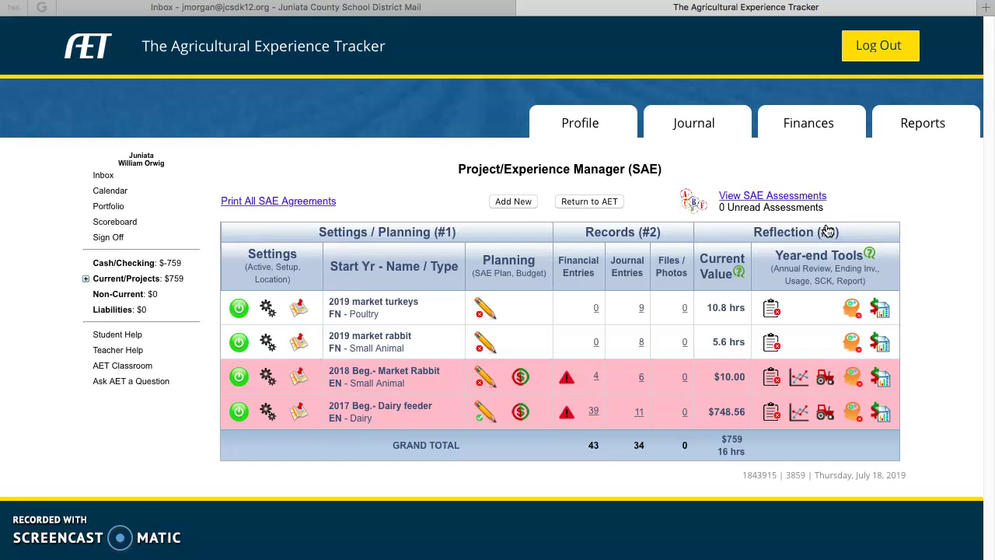
pyautogui.click(522, 201)
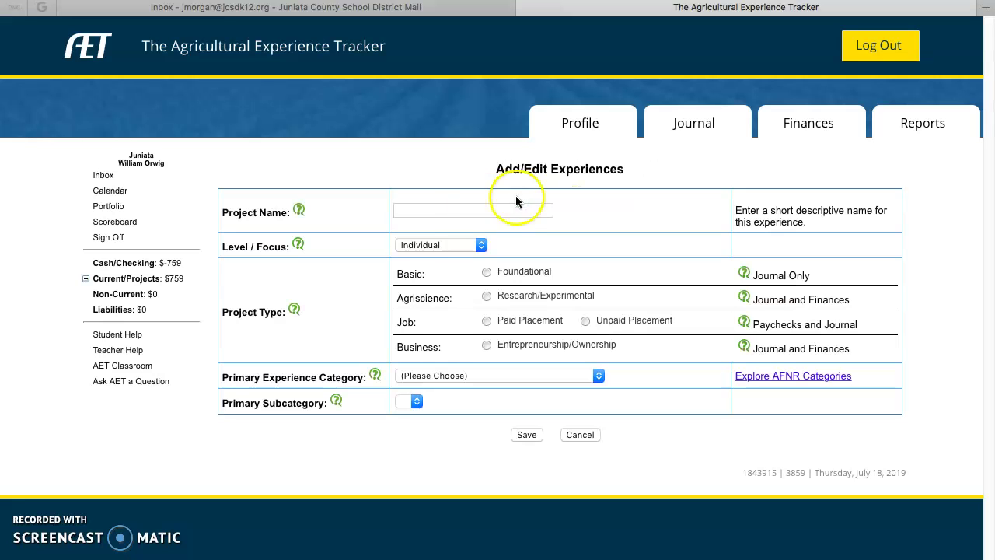
# Name the project '2019 Market Turkey' and set its type to Entrepreneurship/Ownership.
pyautogui.click(448, 212)
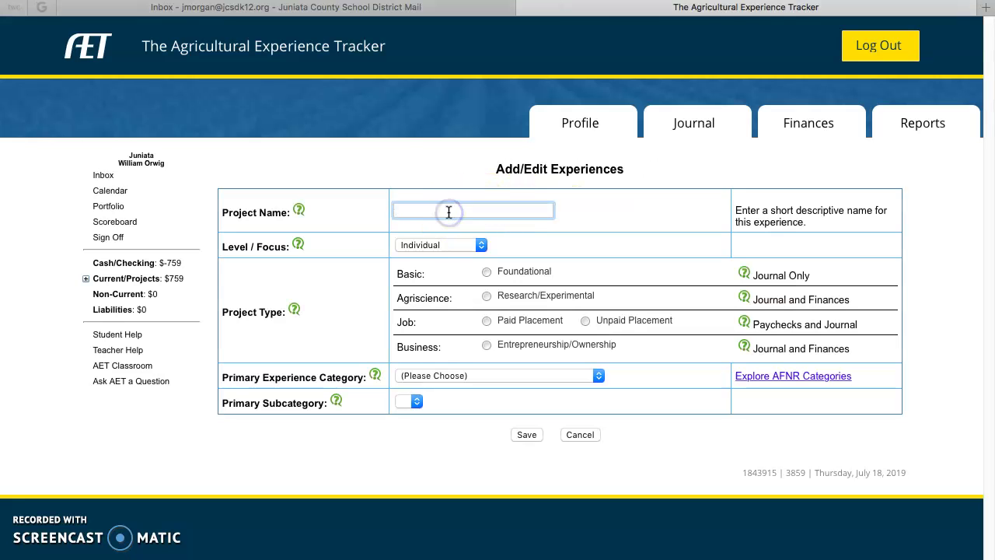
pyautogui.write('2019 Market Turkey')
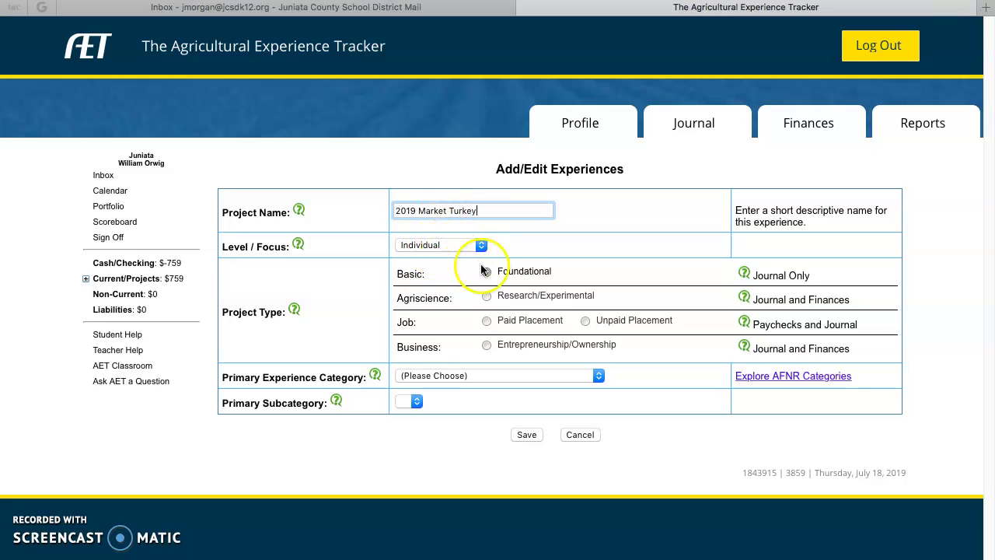
pyautogui.click(487, 323)
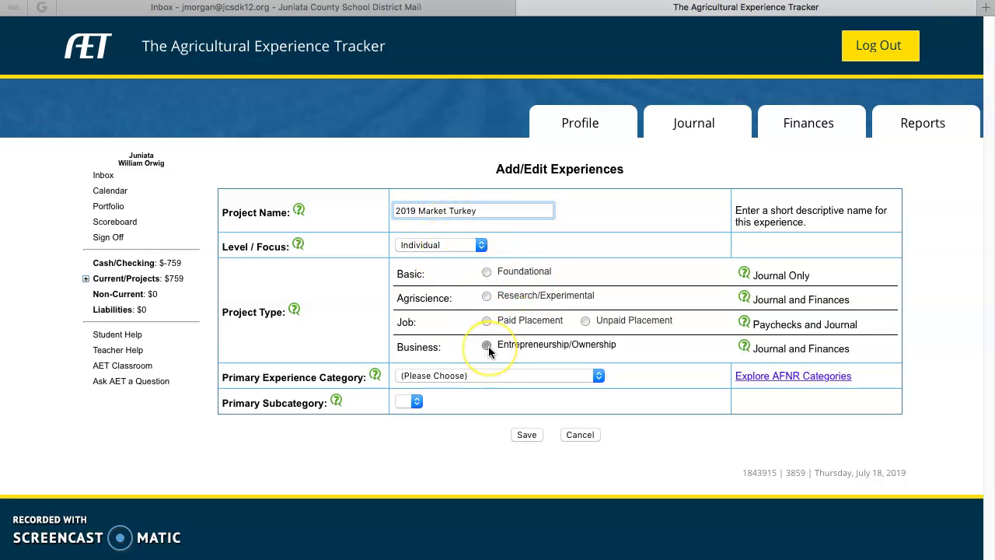
pyautogui.click(487, 347)
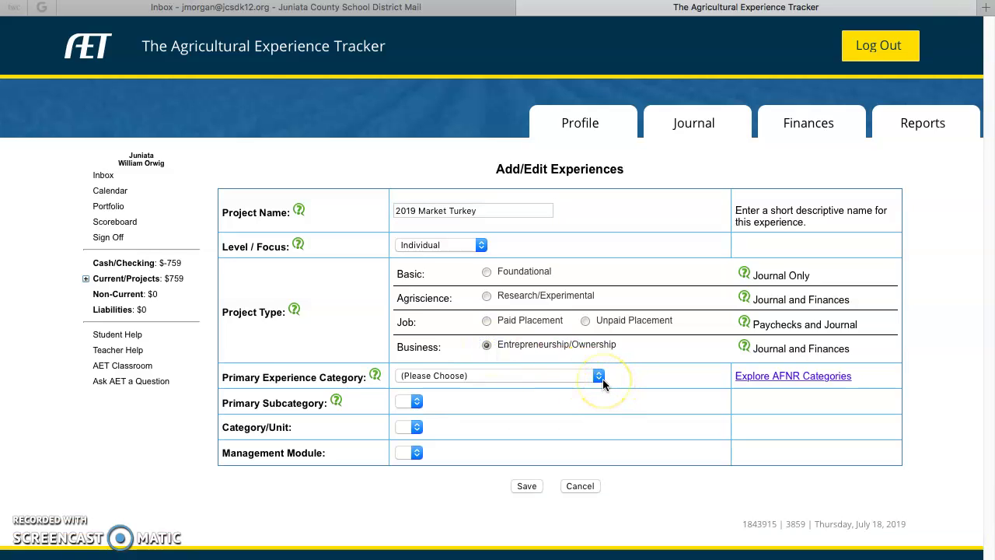
# Classify the project as Animal Systems, Poultry, measured in head of Turkeys.
pyautogui.click(602, 378)
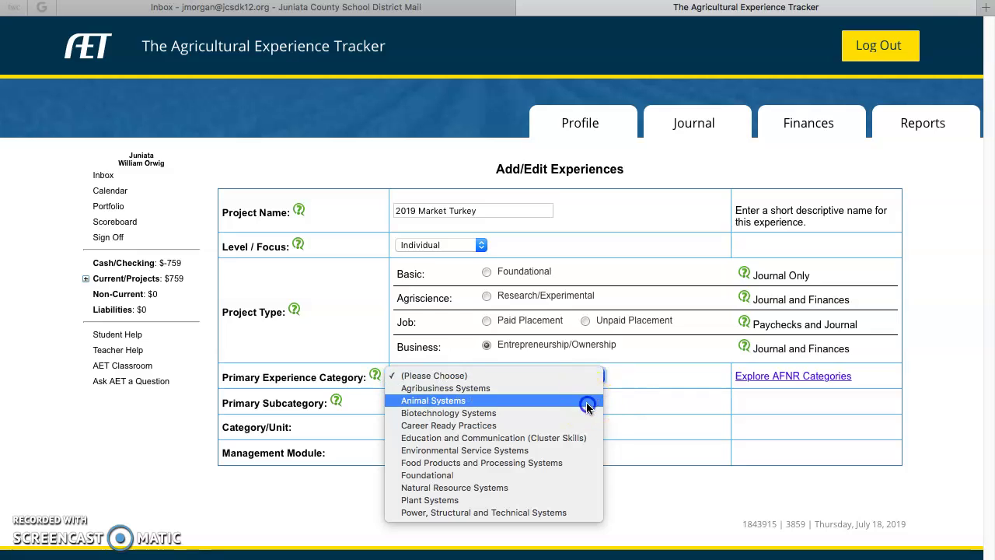
pyautogui.click(586, 402)
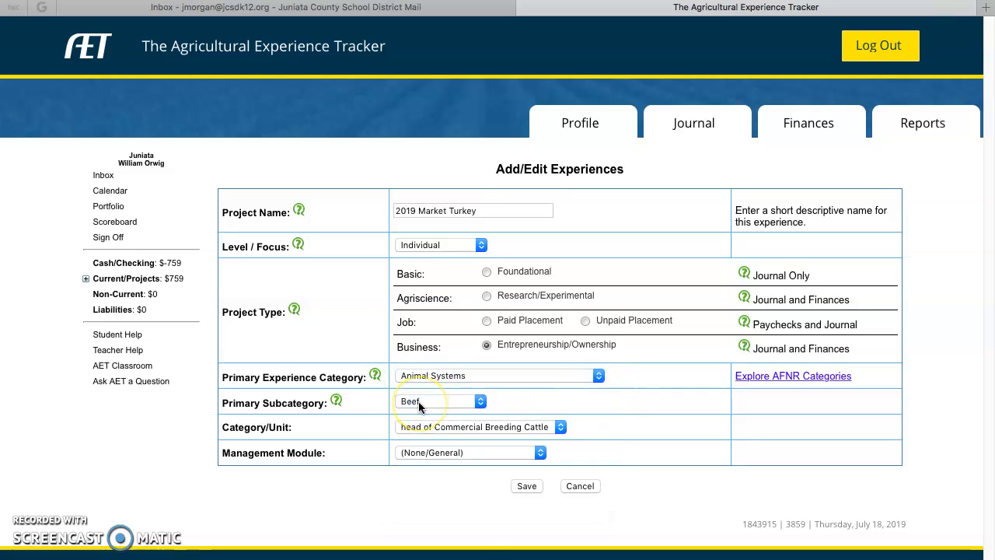
pyautogui.click(418, 402)
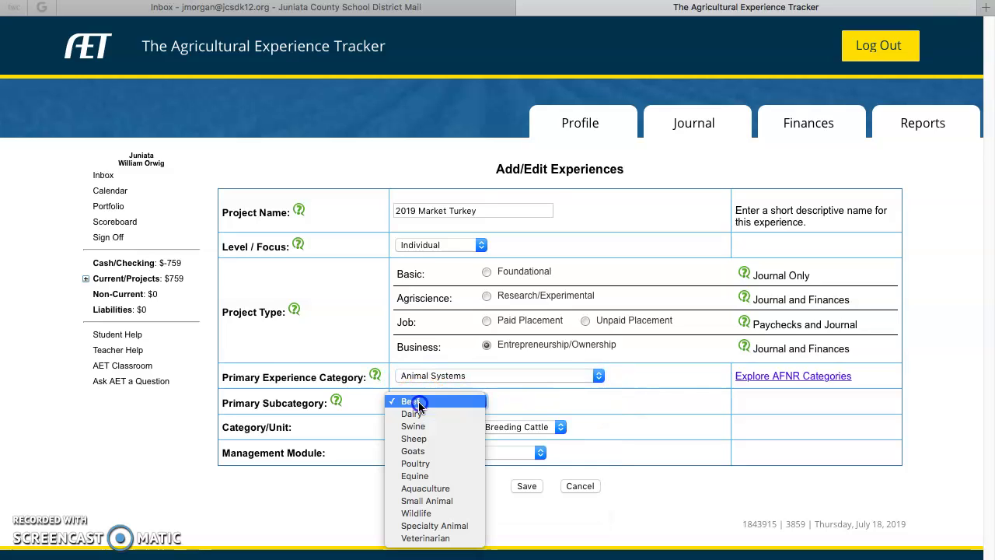
pyautogui.click(420, 463)
pyautogui.click(457, 427)
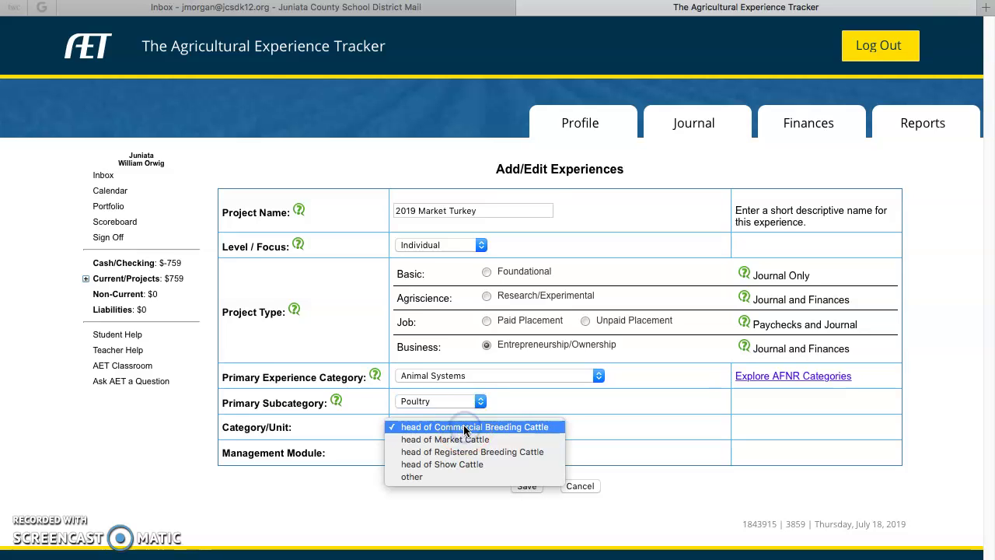
pyautogui.click(545, 388)
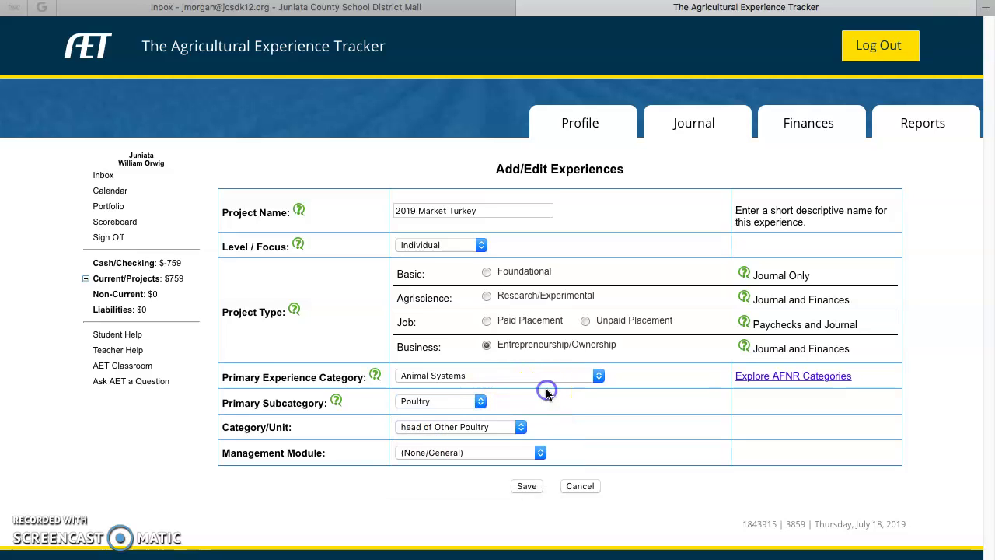
pyautogui.click(523, 426)
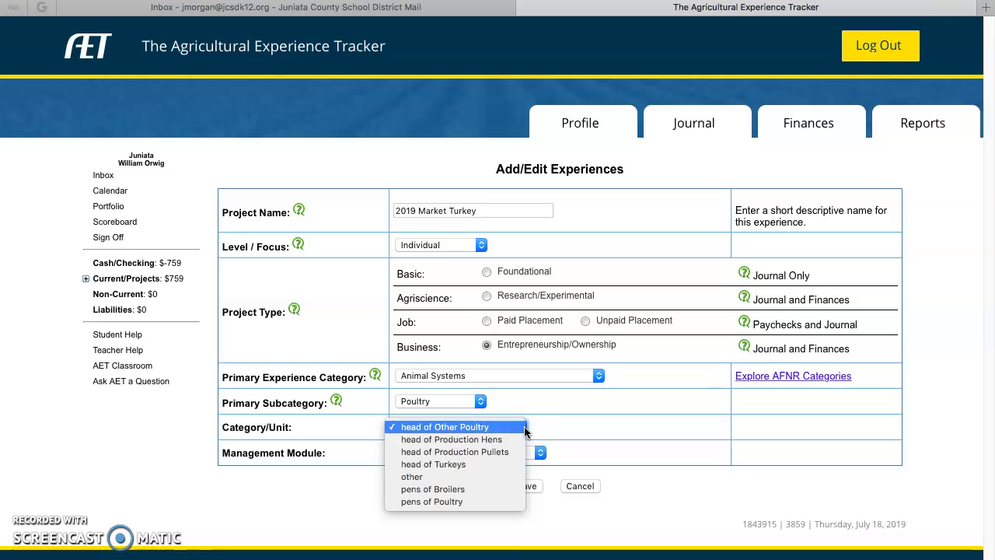
pyautogui.click(458, 464)
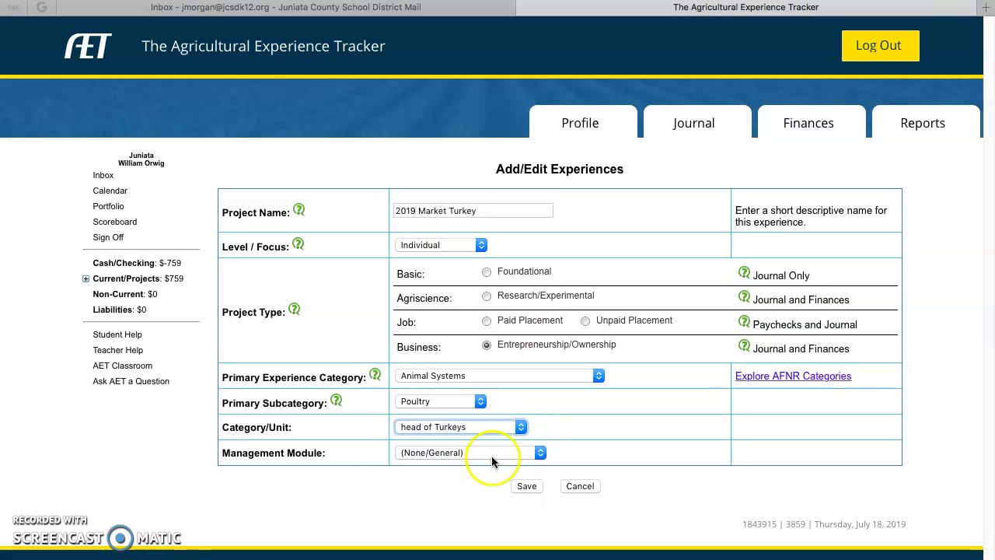
# Choose the Market/Replacements Manager module and save the project.
pyautogui.click(491, 453)
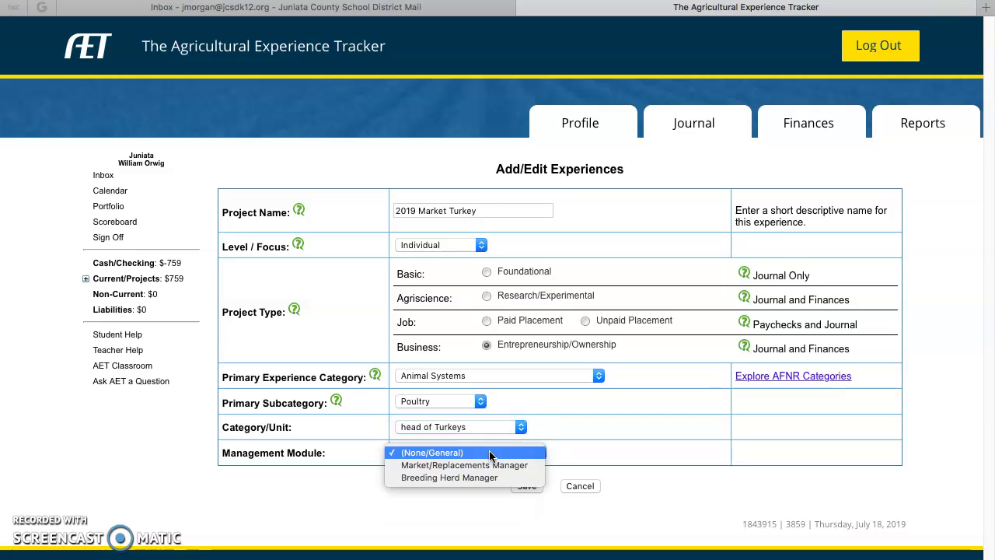
pyautogui.click(488, 465)
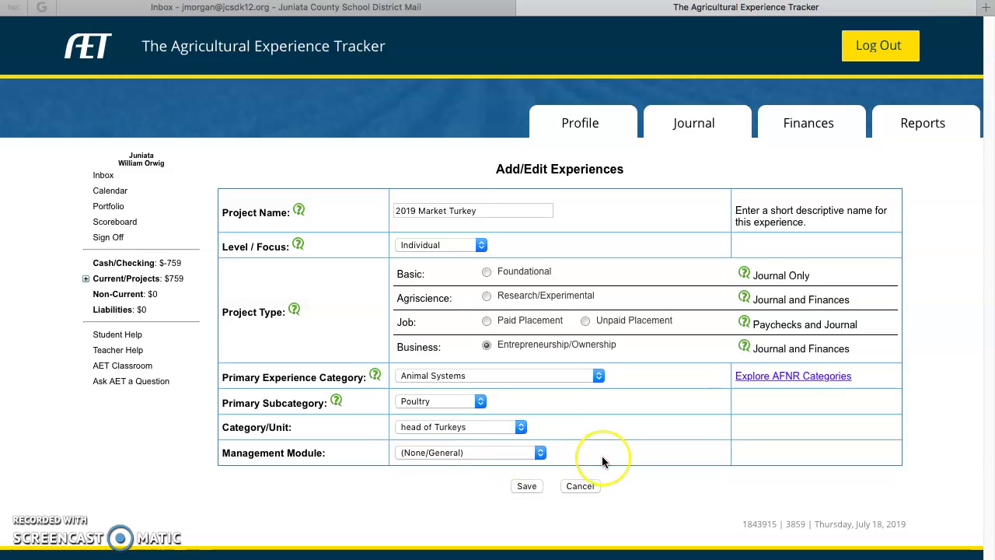
pyautogui.click(537, 451)
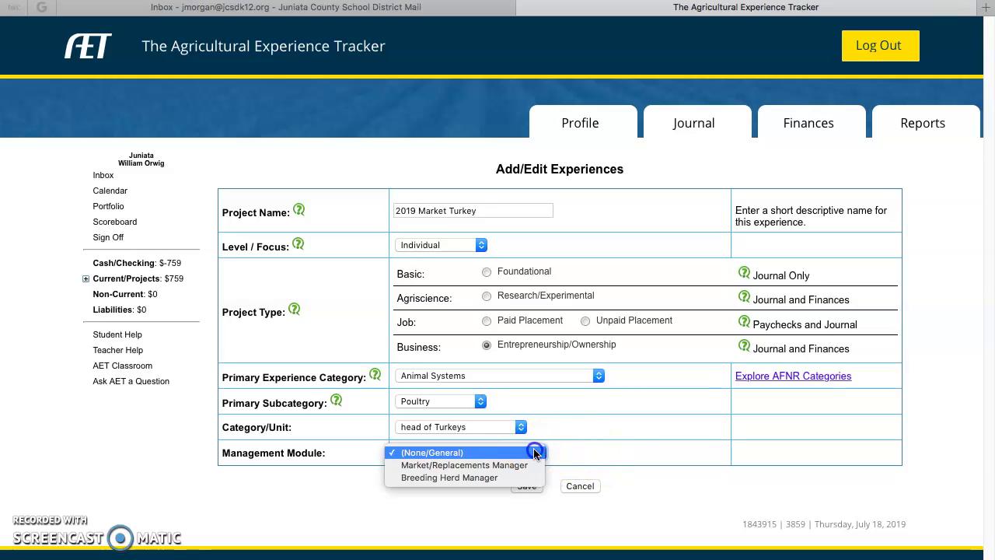
pyautogui.click(523, 465)
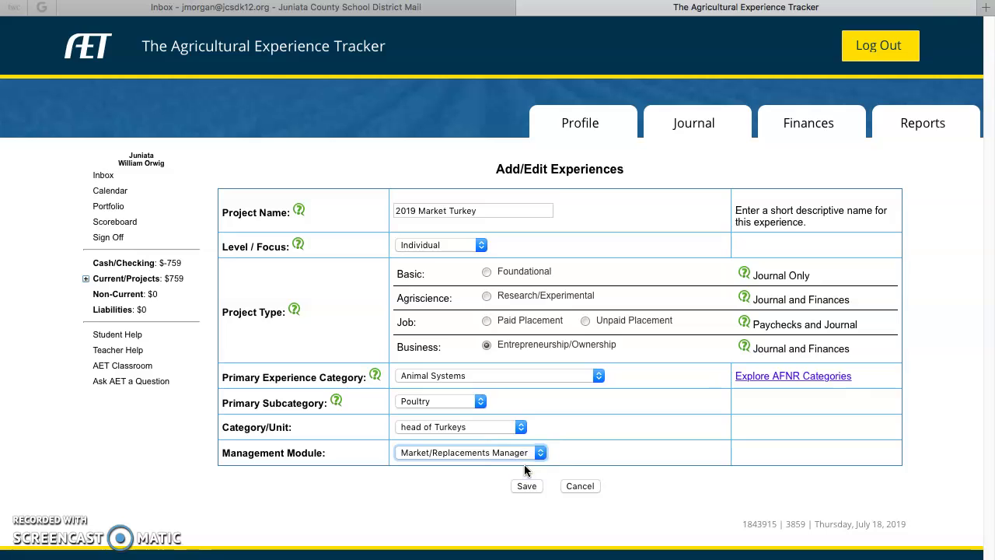
pyautogui.click(534, 484)
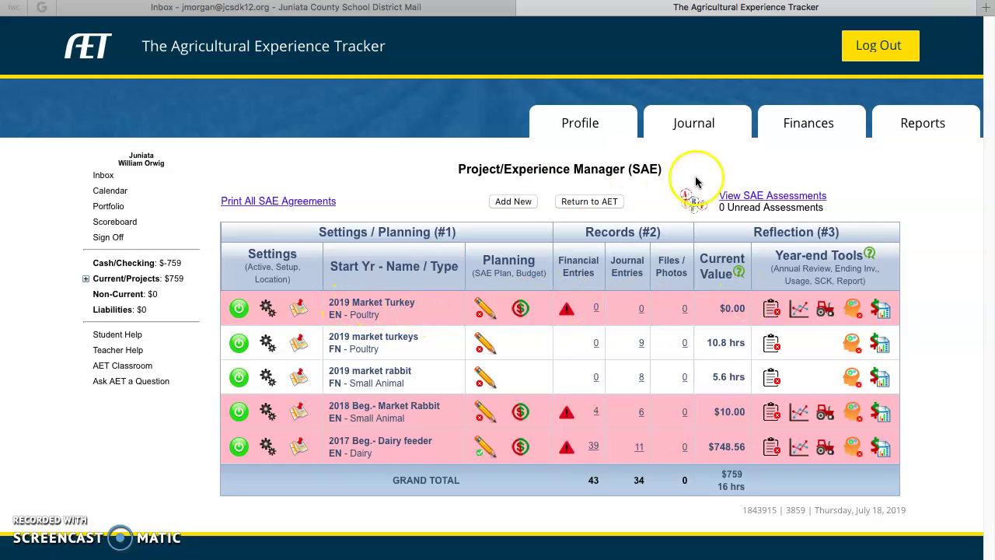
# Start a new journal entry for Time in your AET Projects / Experiences (SAEs).
pyautogui.click(694, 124)
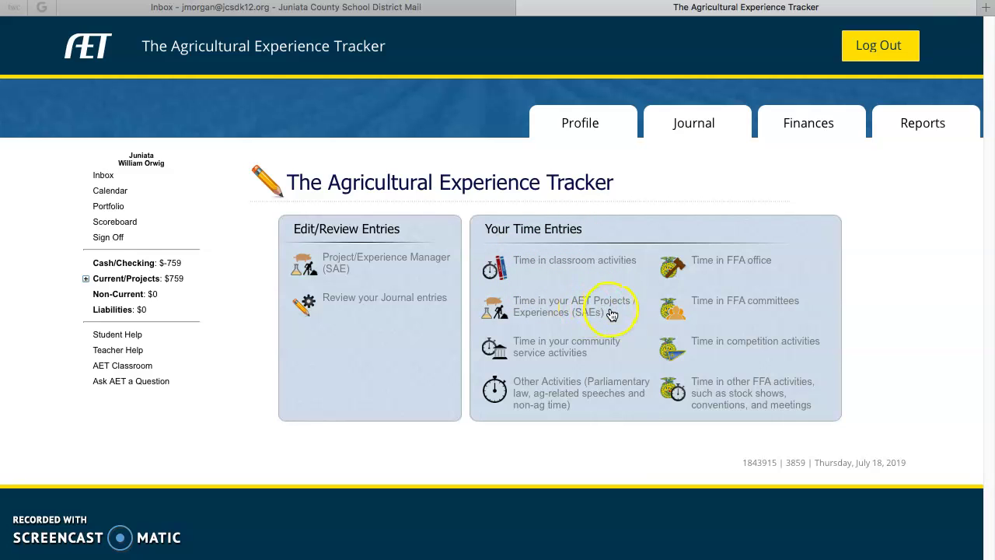
pyautogui.click(571, 313)
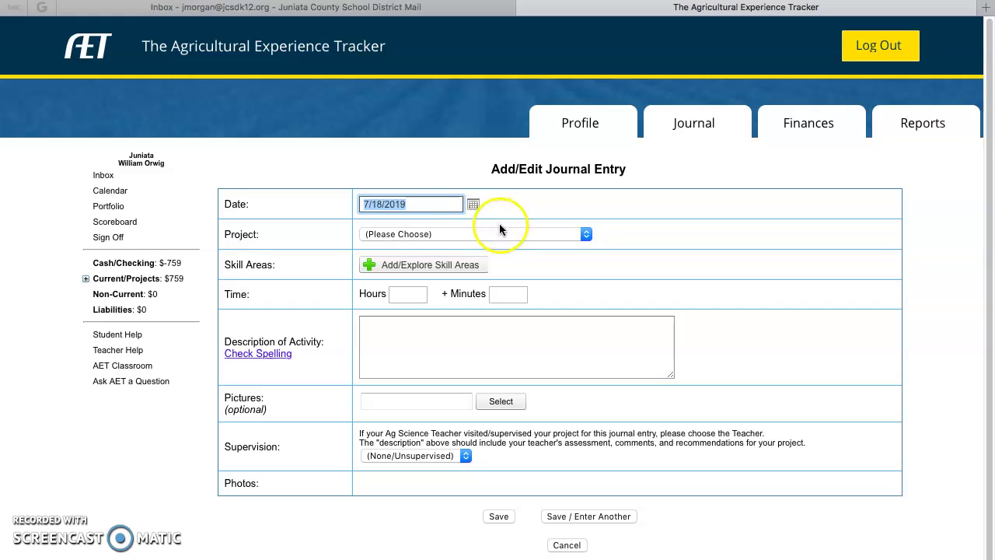
# Assign the journal entry to 2019 Market Turkey, review its skill areas, then open Finances.
pyautogui.click(503, 234)
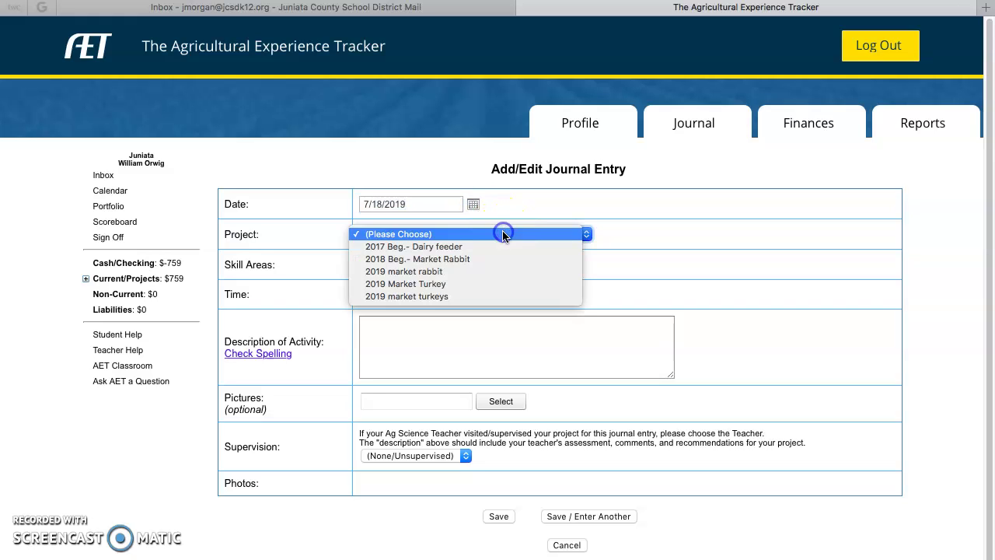
pyautogui.click(488, 287)
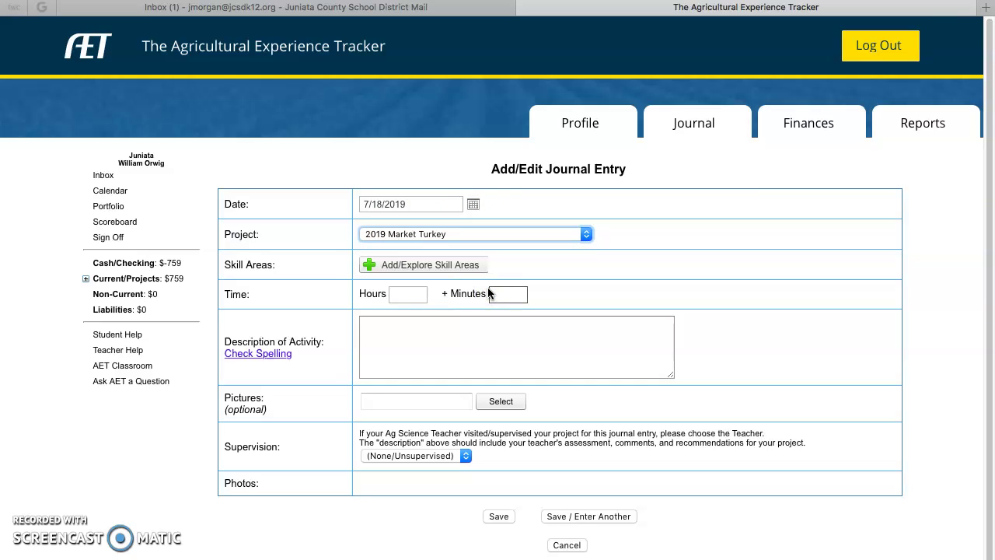
pyautogui.click(428, 273)
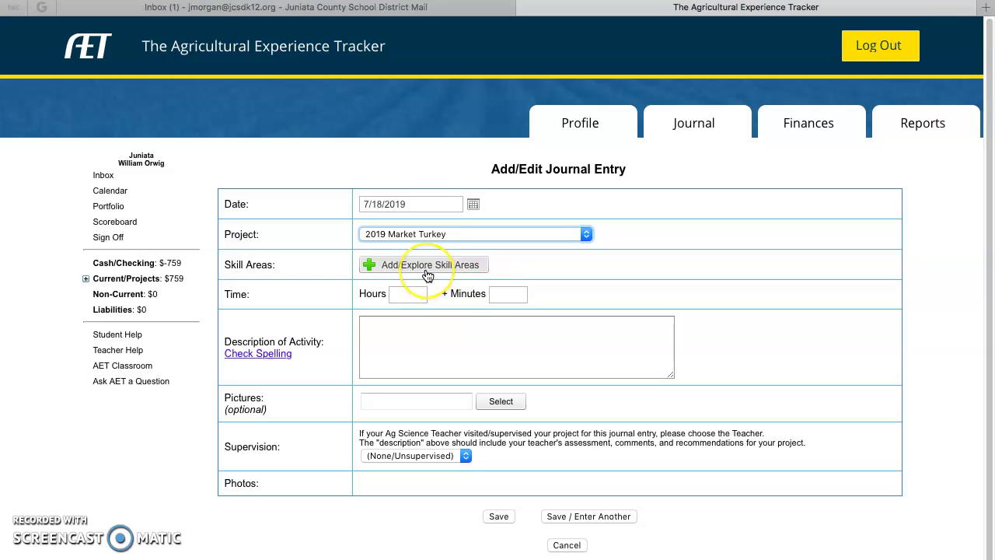
pyautogui.click(427, 273)
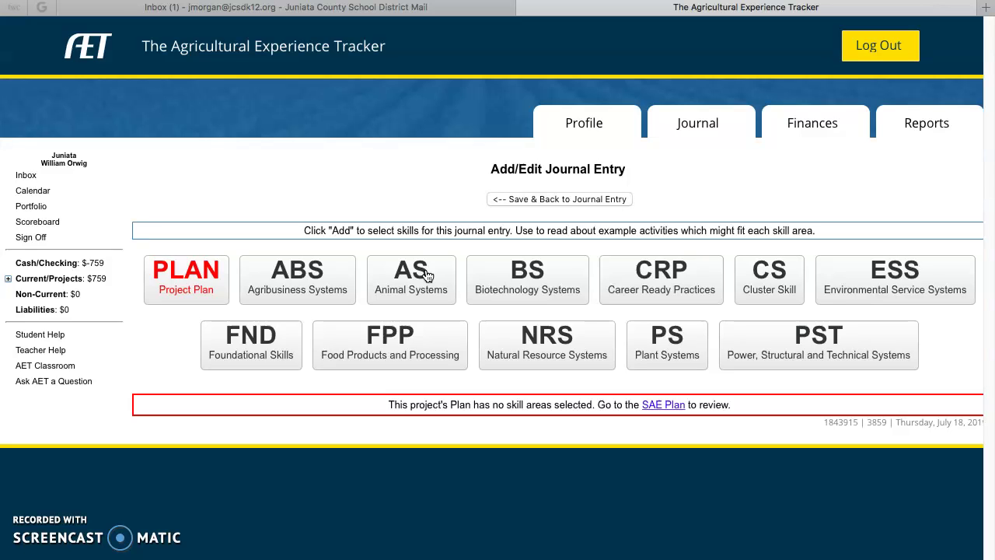
pyautogui.click(550, 199)
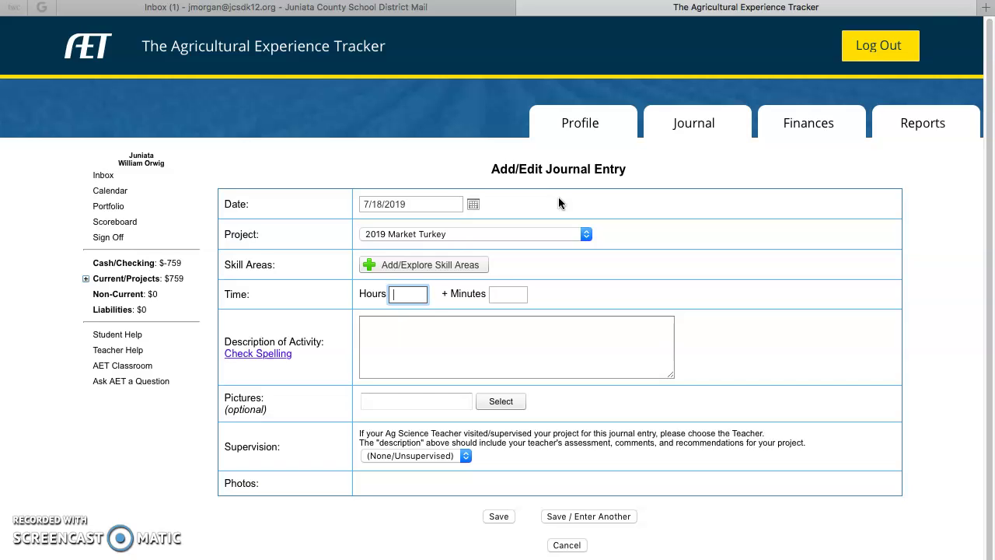
pyautogui.click(406, 296)
pyautogui.click(810, 123)
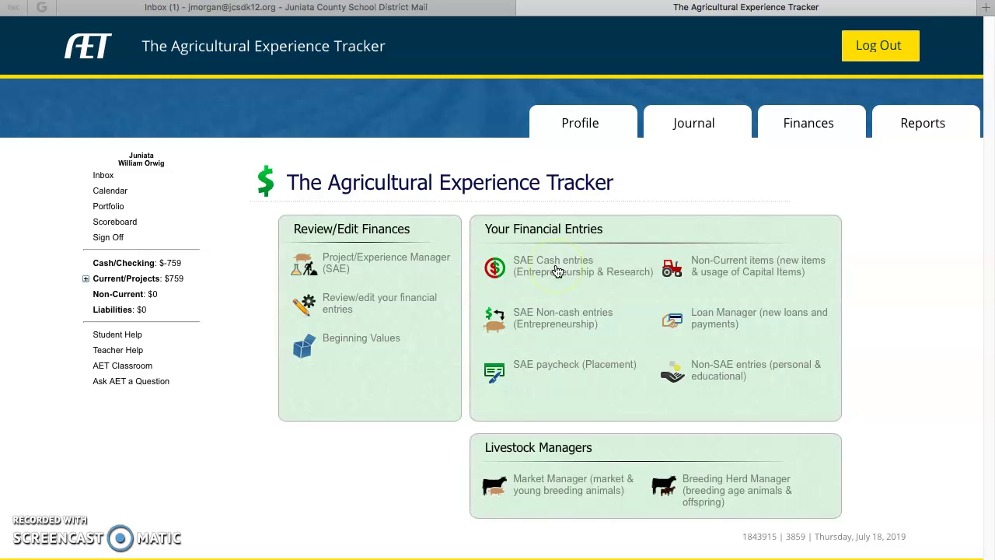
# Open a blank cash expense form from the SAE Cash entries.
pyautogui.click(556, 270)
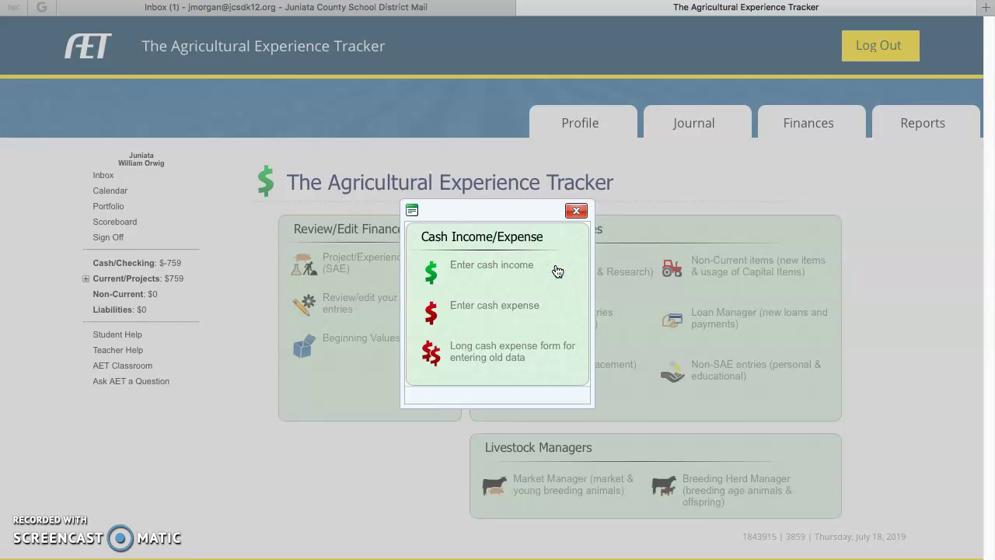
pyautogui.click(525, 272)
pyautogui.click(511, 309)
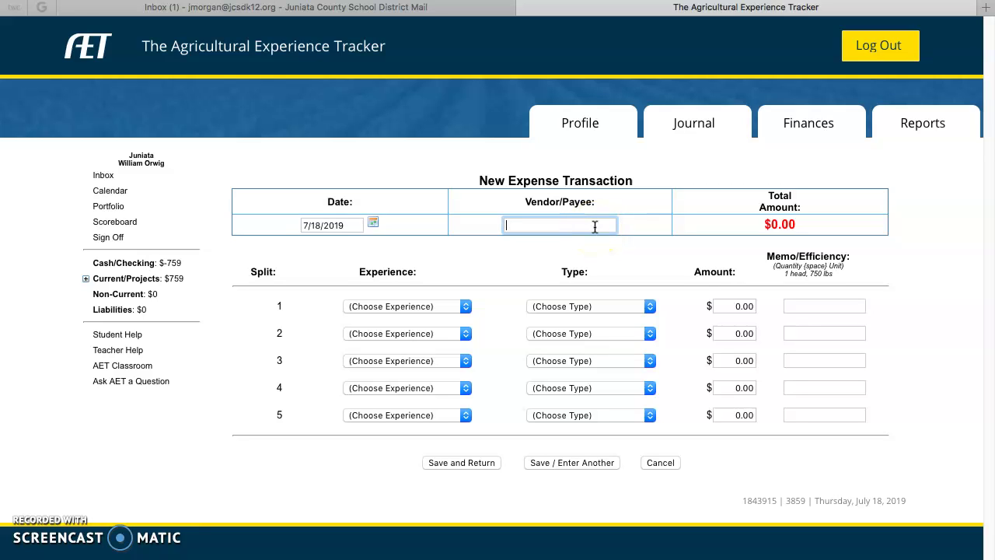
# Enter a $25.00 Tractor Supply Feed expense for 2019 Market Turkey, memo 'purchase 50 lb bag'.
pyautogui.write('Tractor Supply')
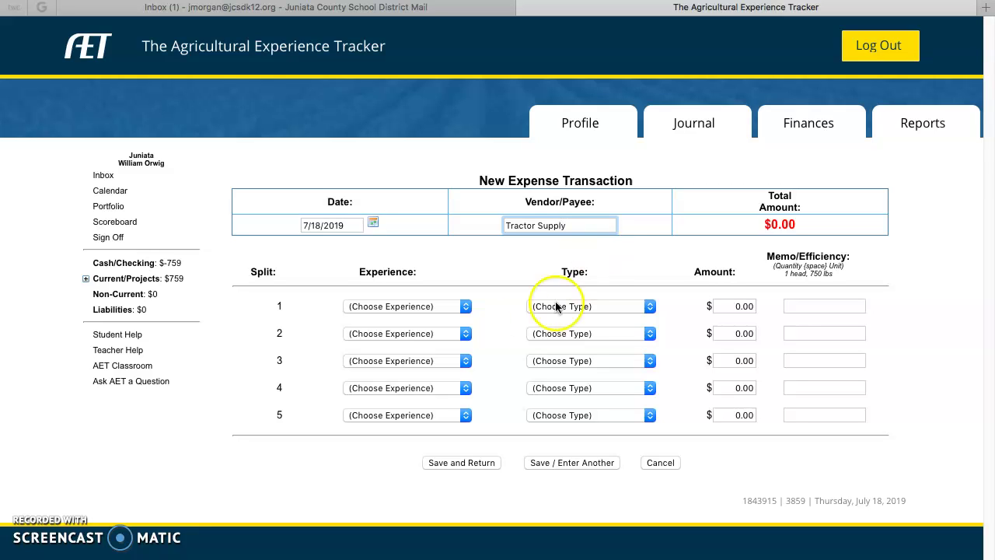
pyautogui.click(465, 308)
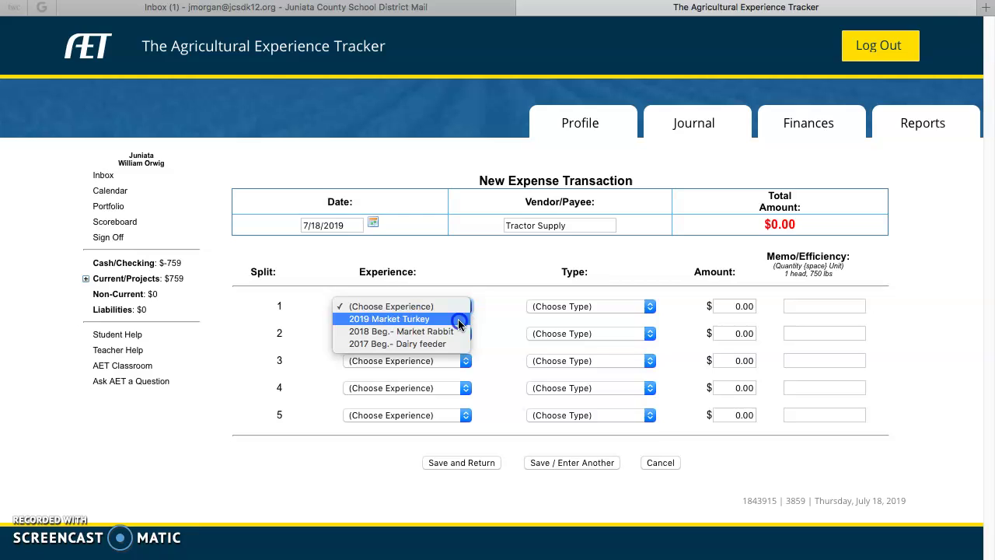
pyautogui.click(460, 319)
pyautogui.click(597, 307)
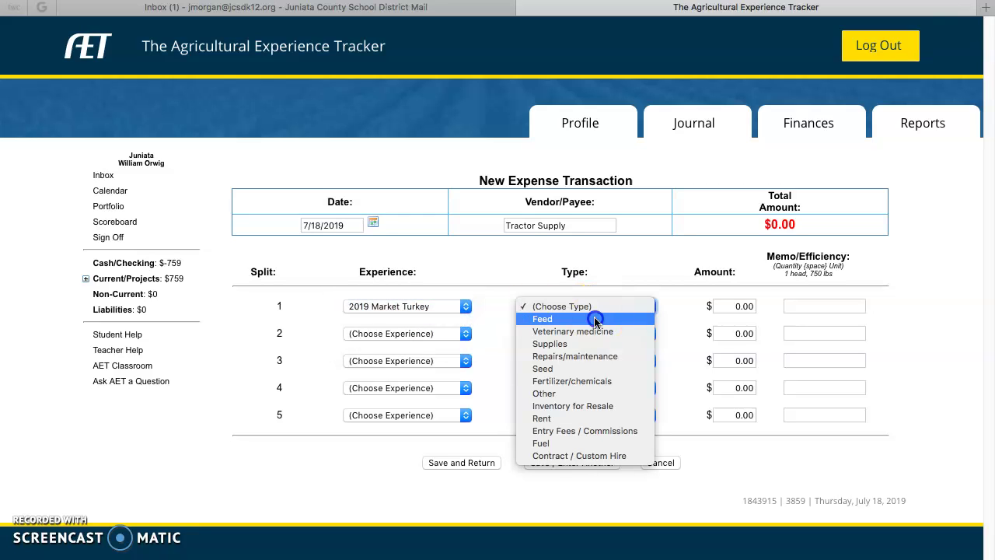
pyautogui.click(594, 318)
pyautogui.click(742, 305)
pyautogui.write('25.00')
pyautogui.press('Tab')
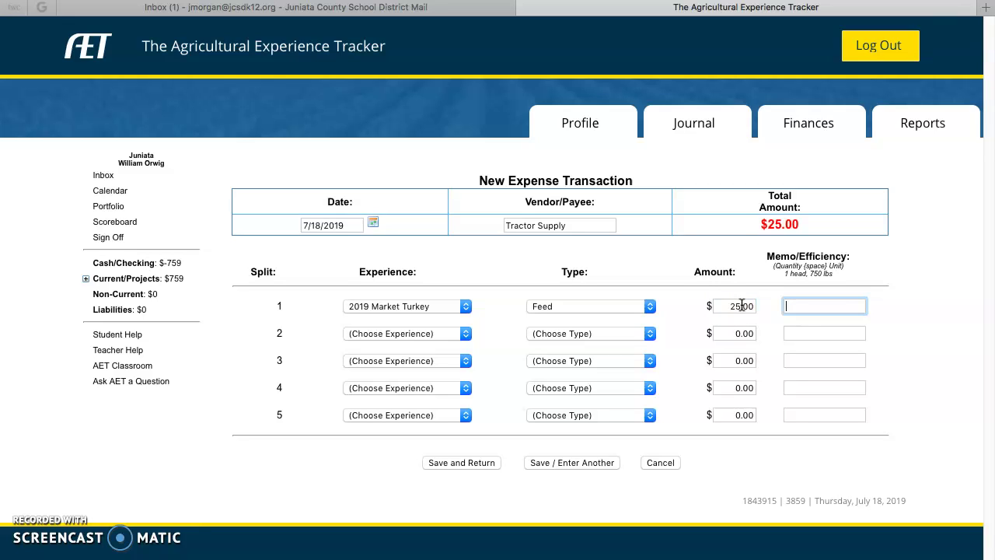
pyautogui.write('purchase 50 lb bag')
# Save the expense and confirm it is listed under the 2019 and (All) experience filters.
pyautogui.click(454, 463)
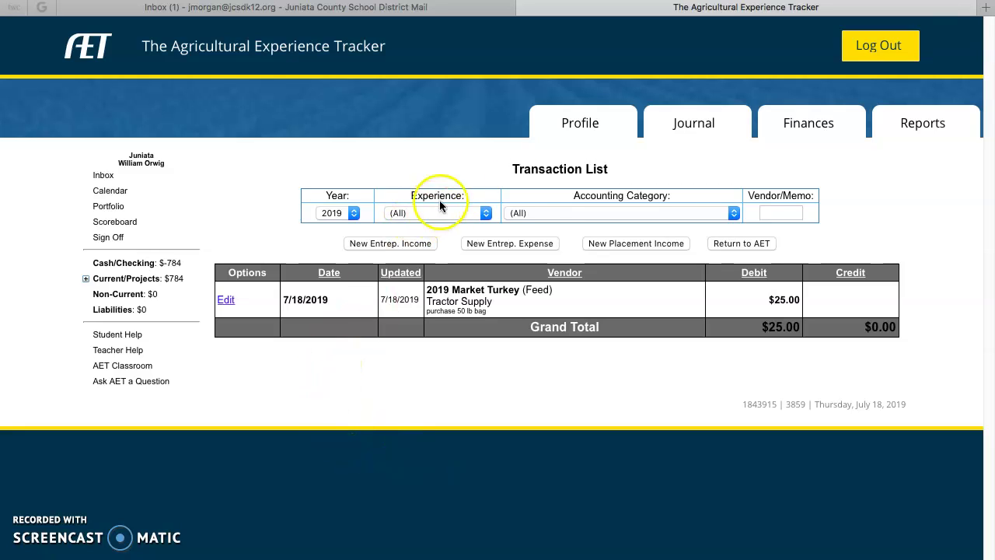
pyautogui.click(351, 214)
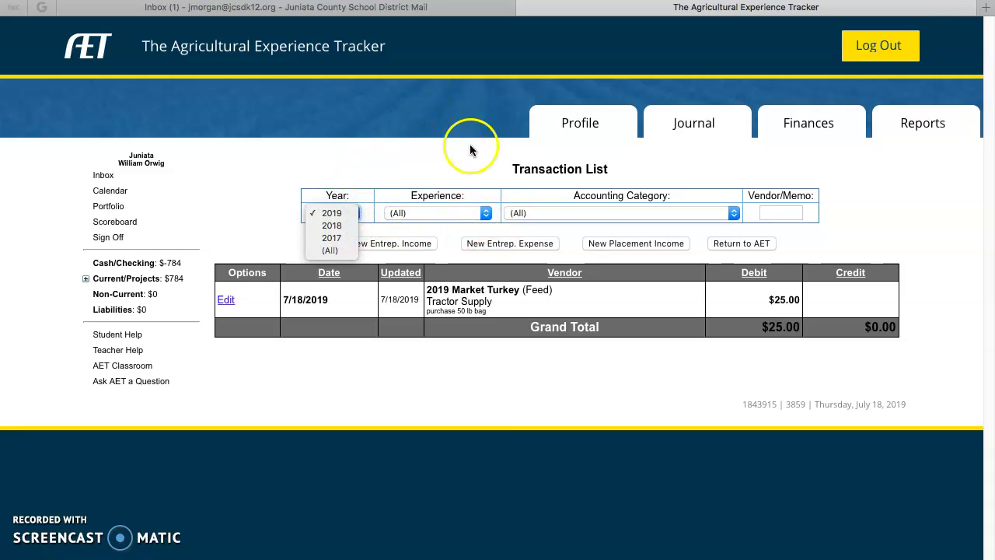
pyautogui.click(485, 216)
pyautogui.click(486, 216)
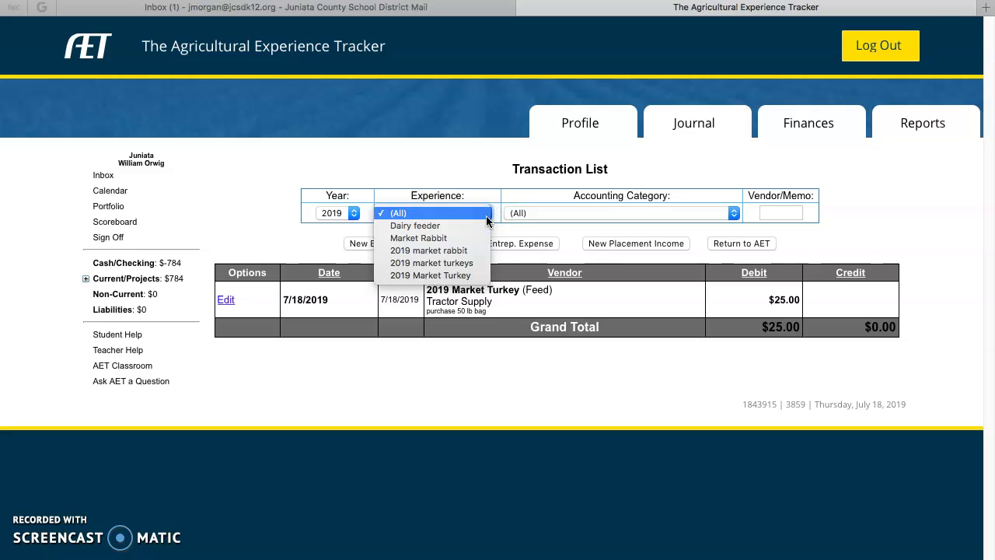
pyautogui.click(475, 160)
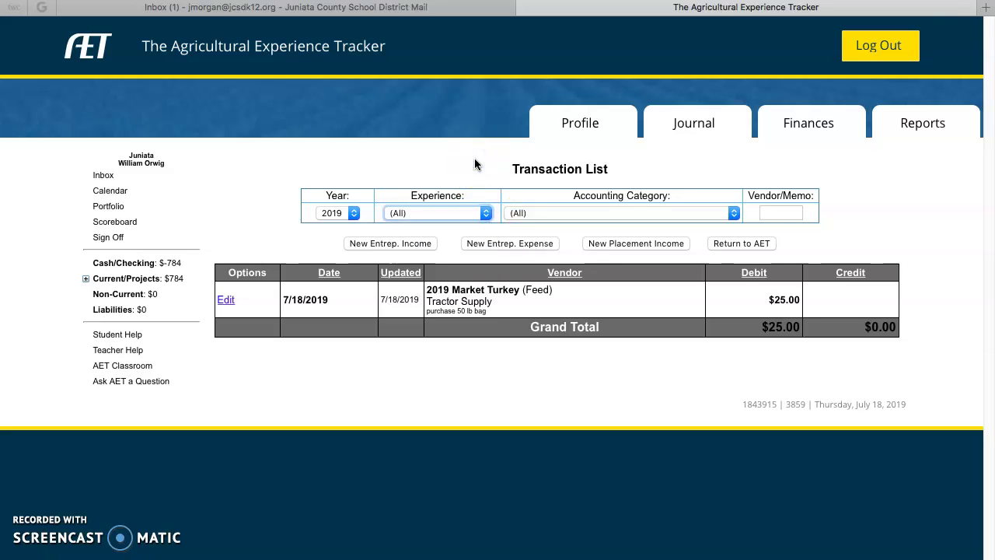
pyautogui.click(703, 127)
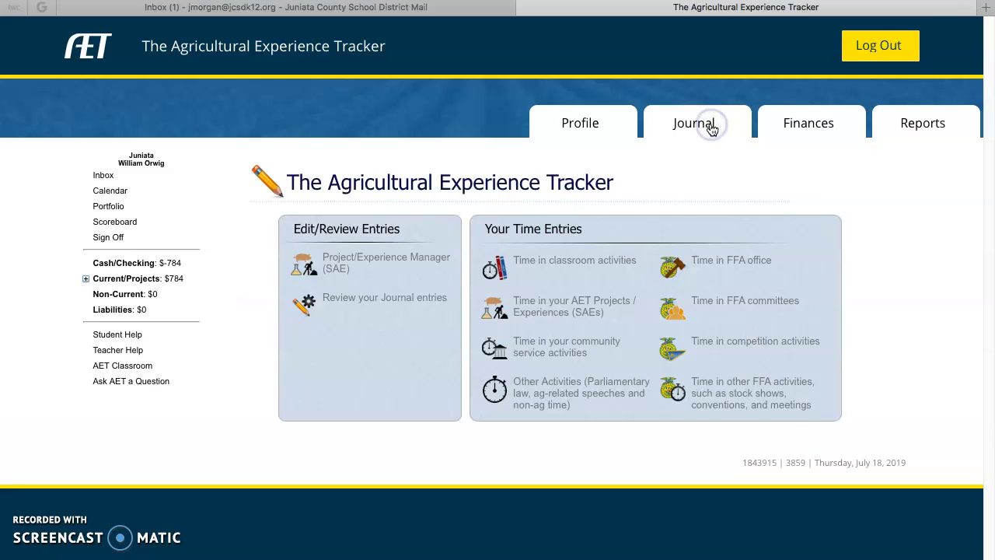
pyautogui.click(403, 300)
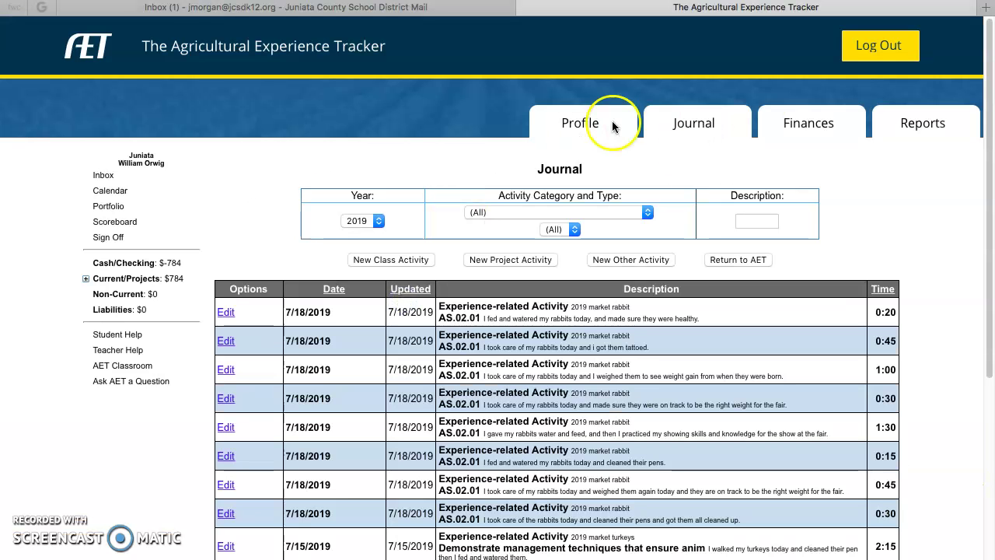
pyautogui.click(810, 126)
pyautogui.click(402, 300)
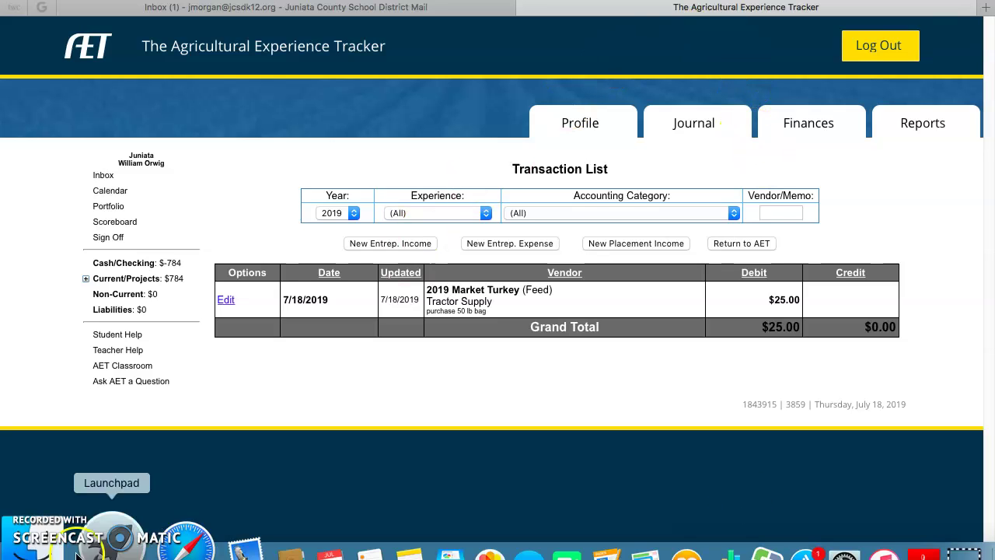
# Log out of AET, exit full screen and minimize the Safari window.
pyautogui.click(881, 48)
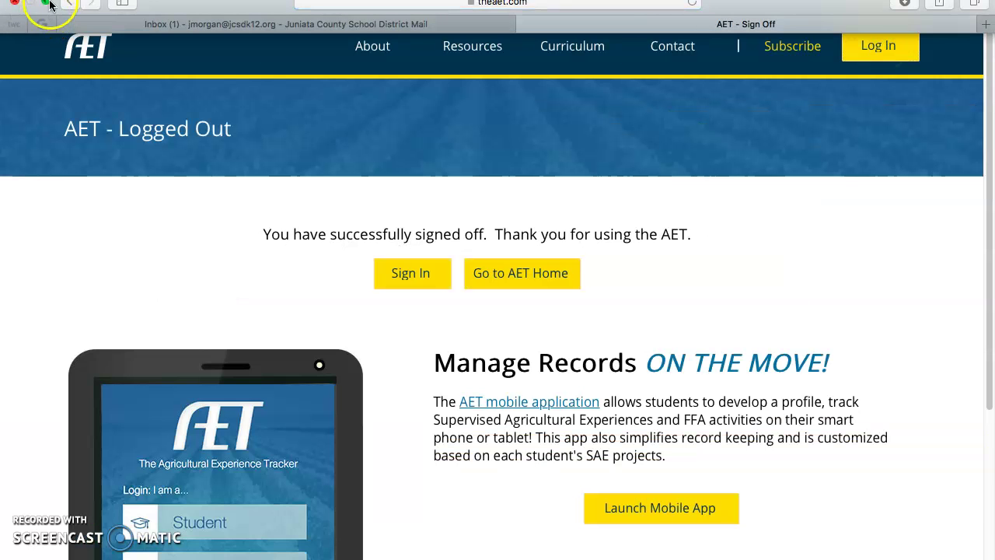
pyautogui.click(47, 9)
pyautogui.click(34, 69)
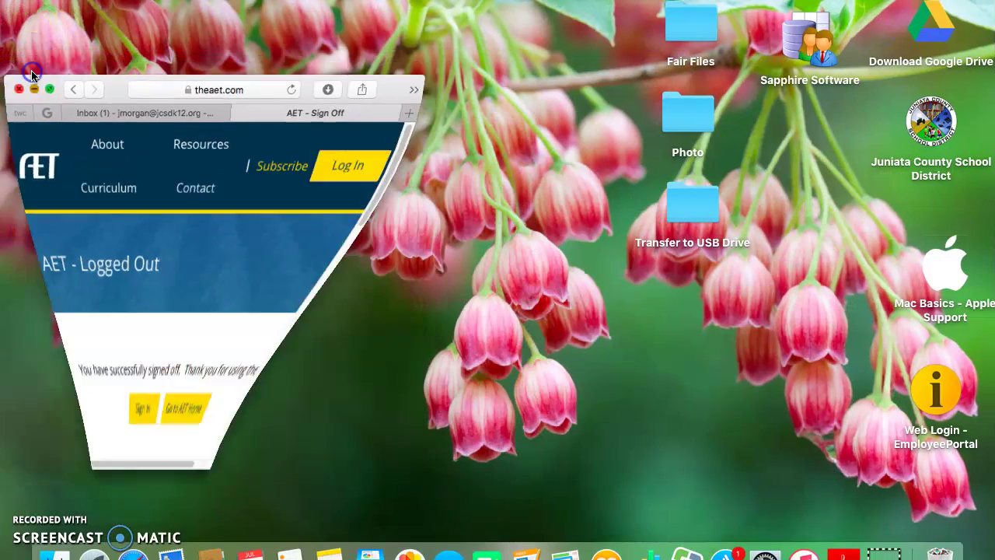